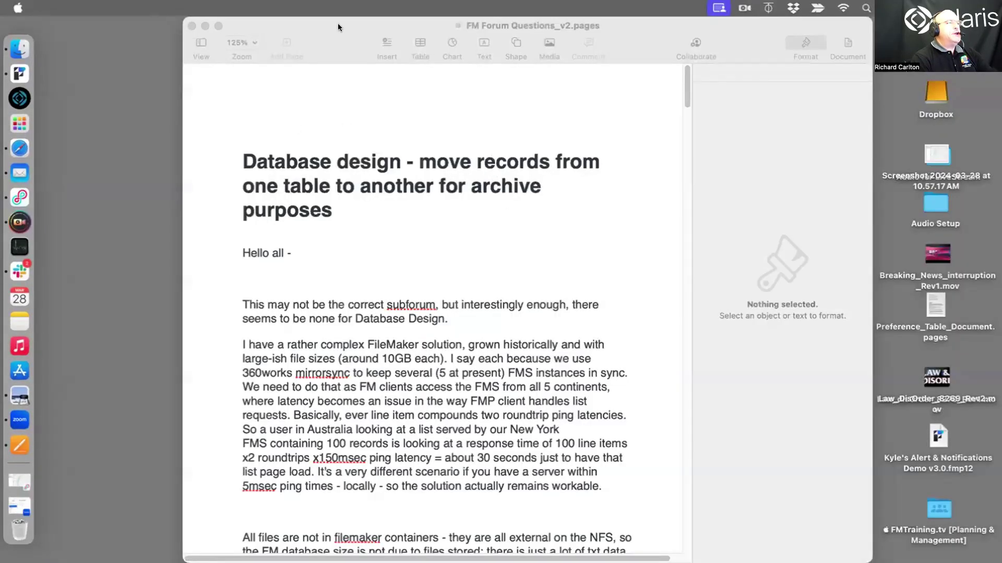
Move the Pages window aside, bring FileMaker Pro forward, and browse dbw02.atrcc.com's hosted files
left_click_drag(542, 25, 796, 25)
left_click(19, 73)
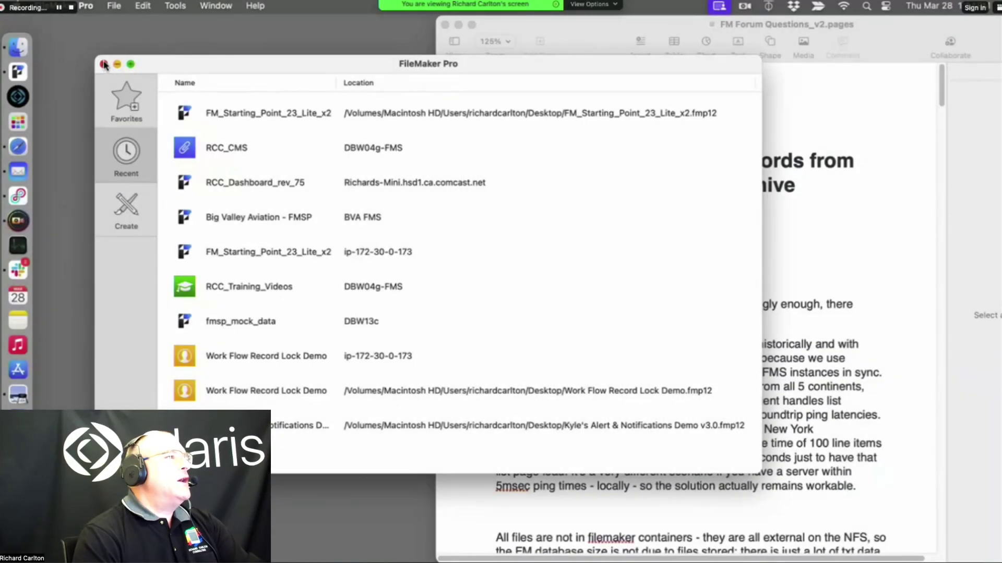
left_click(117, 64)
left_click(114, 5)
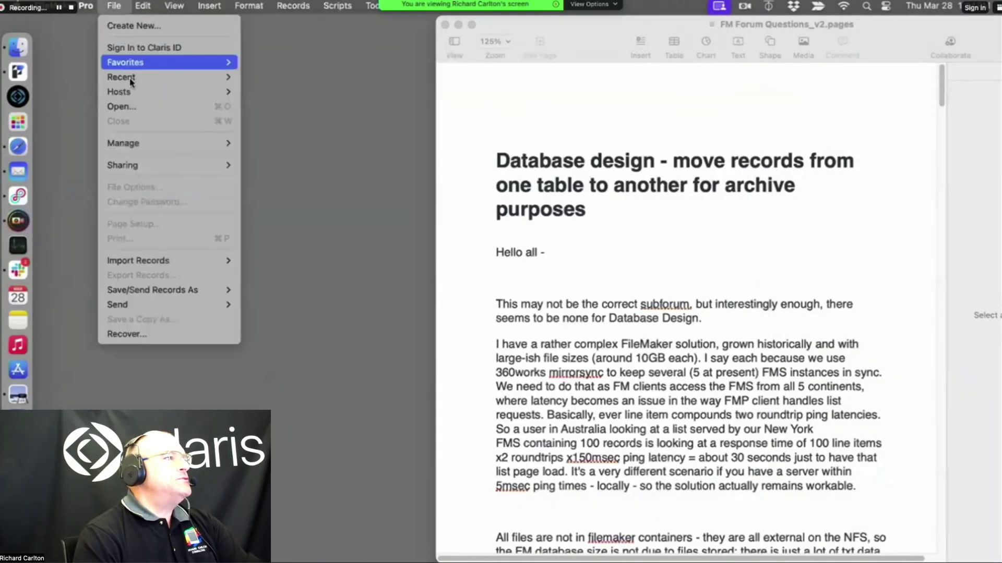
mouse_move(131, 91)
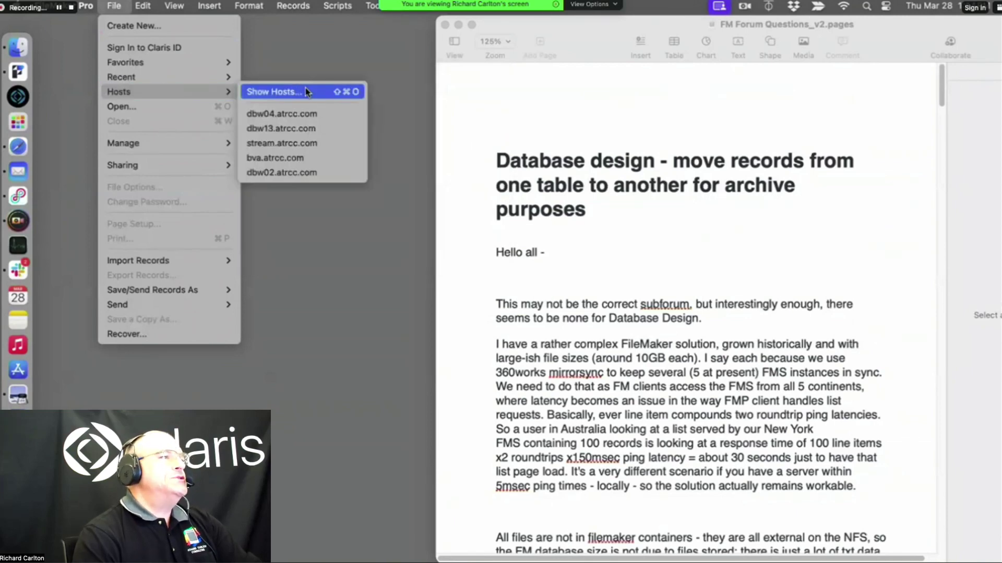
left_click(310, 173)
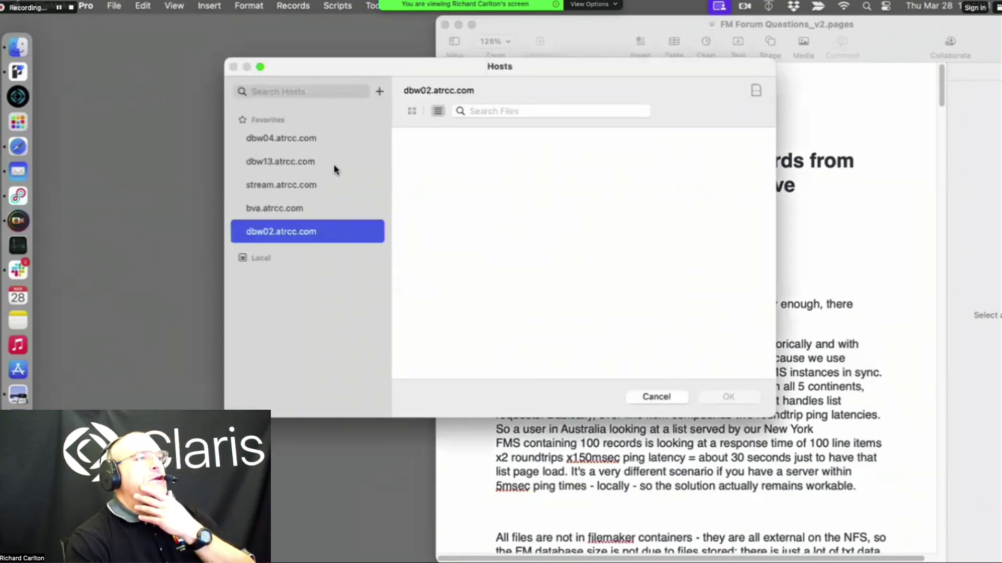
Enlarge the Hosts file browser, scroll the list, and select the Fire Marshall database
left_click_drag(776, 416, 774, 534)
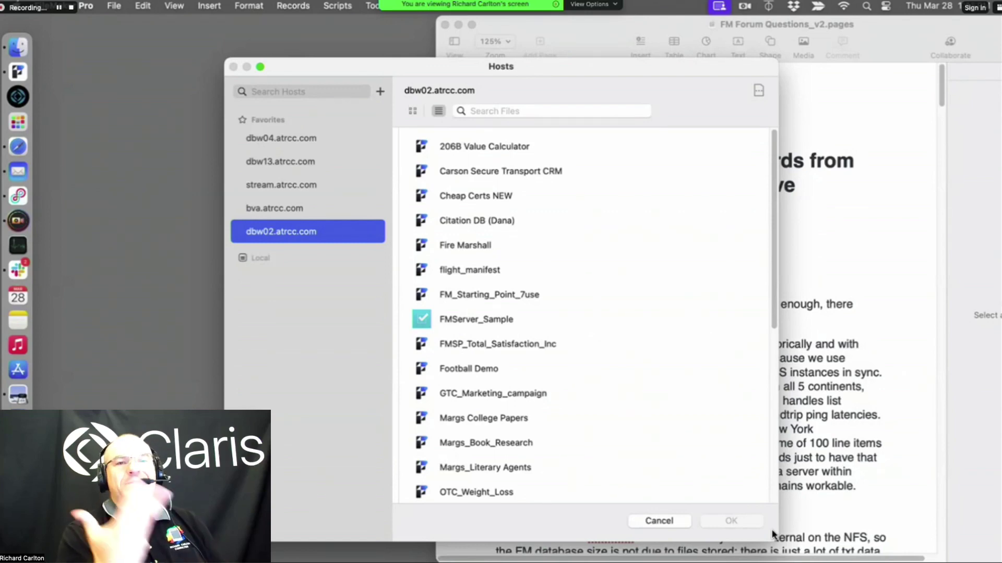
scroll(629, 339, "down", 5)
scroll(637, 323, "up", 5)
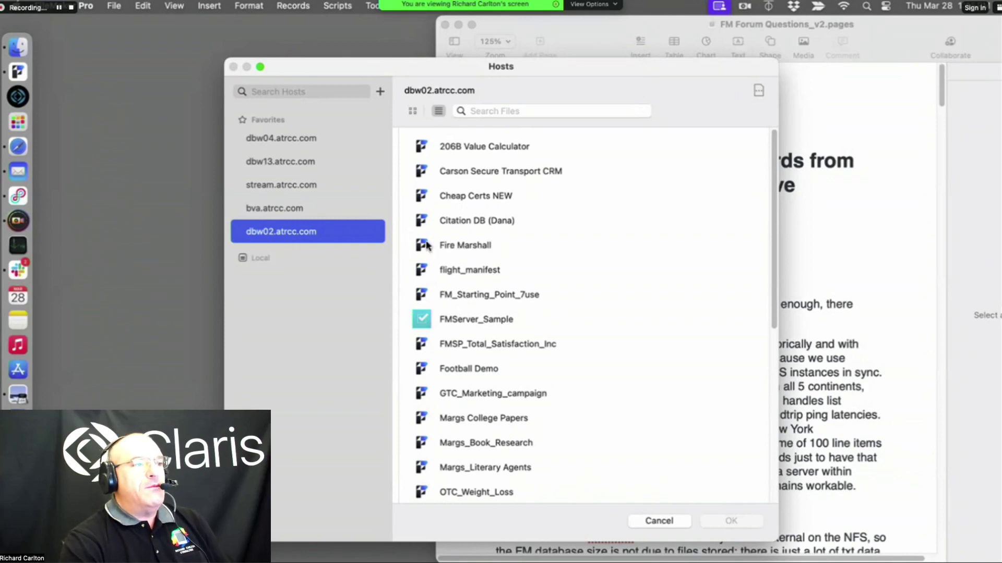
left_click(475, 246)
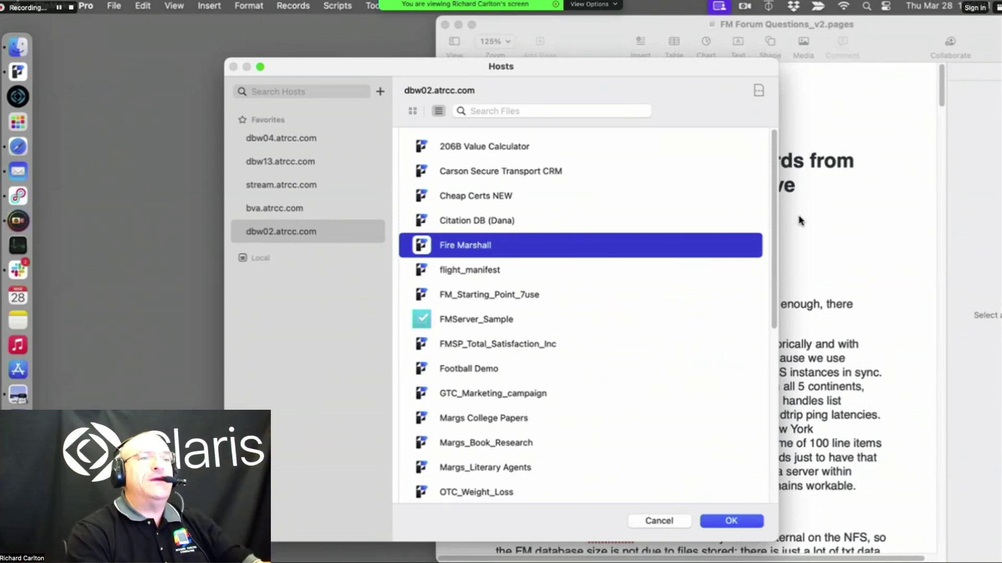
Return to the hosted file list and open the RCC_Dashboard_rev_75 database
double_click(878, 50)
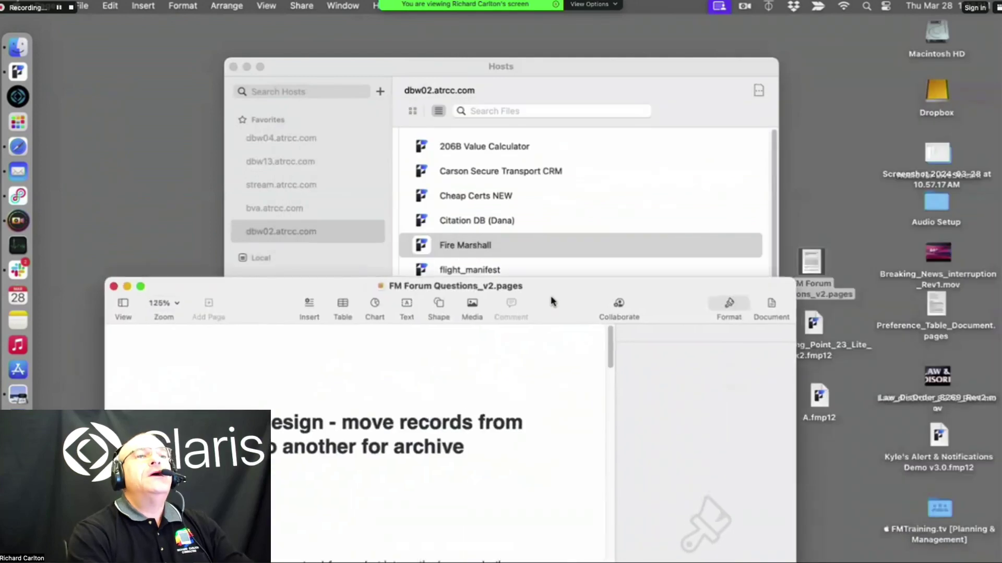
left_click(89, 148)
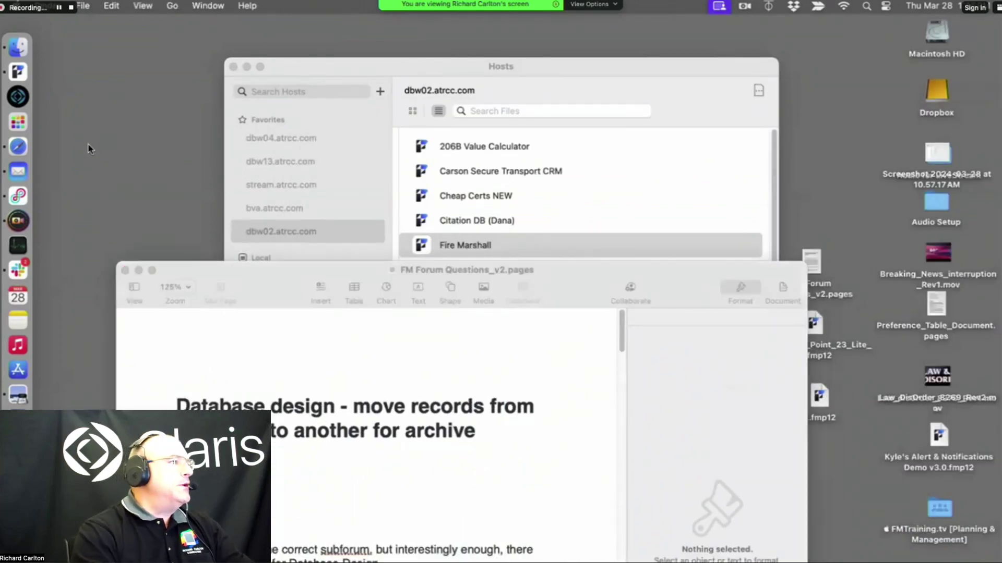
left_click(23, 74)
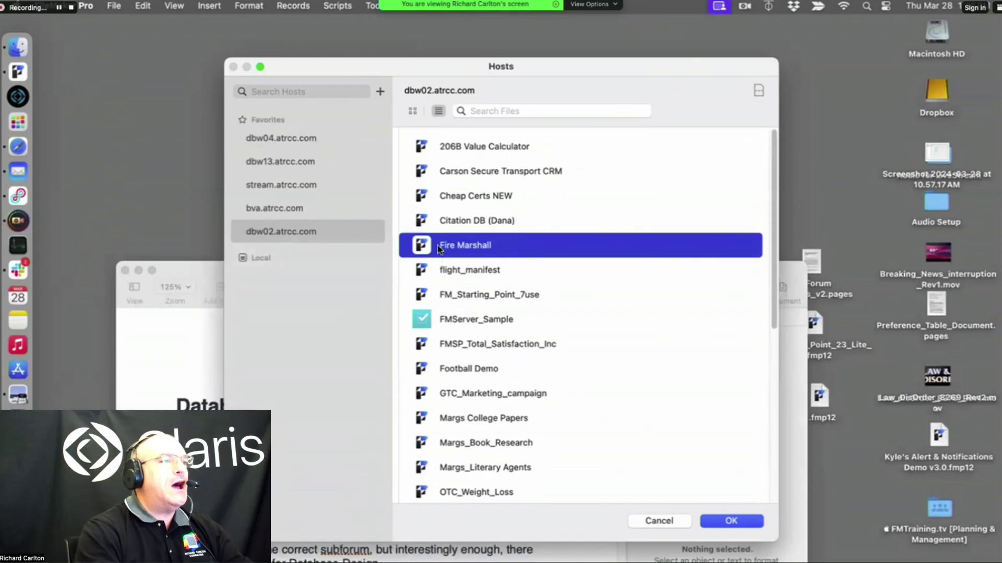
scroll(469, 302, "down", 10)
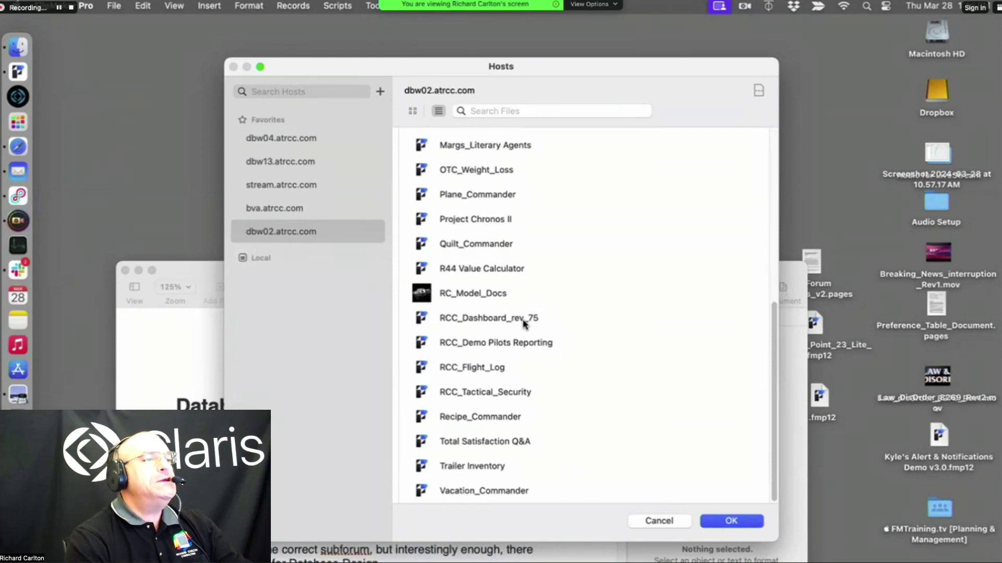
left_click(520, 320)
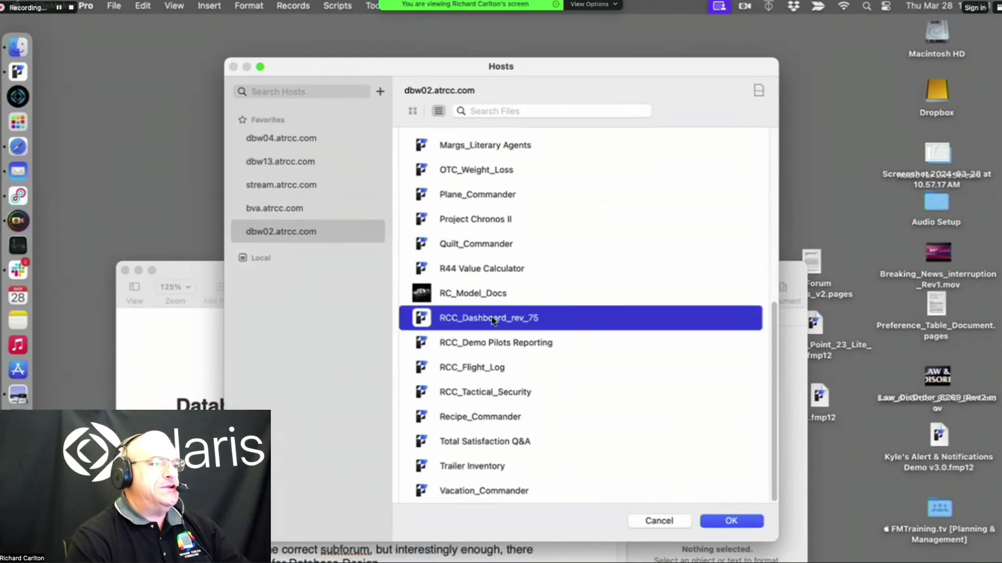
key("Return")
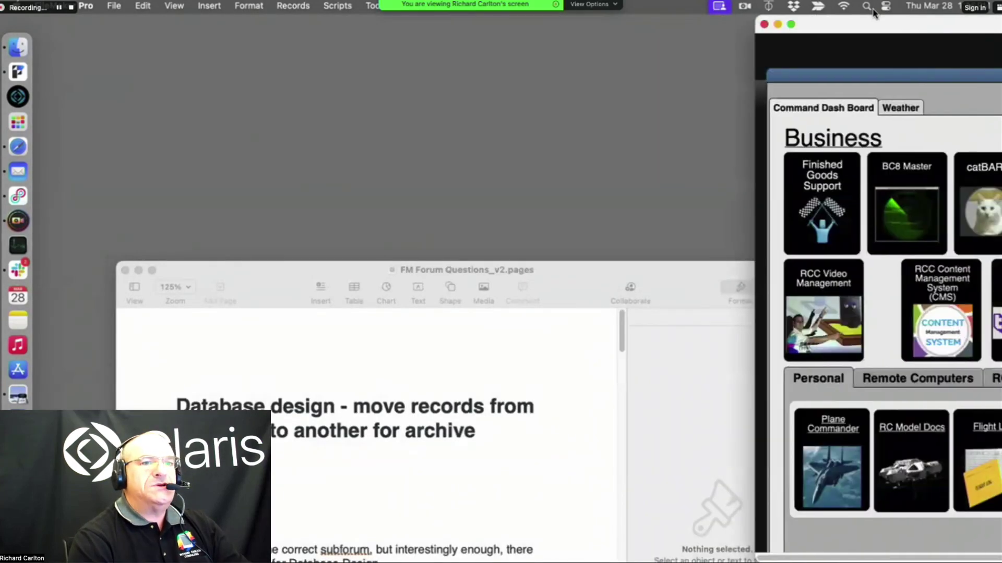
Drag the RCC_Dashboard_rev_75 window down toward the lower right, uncovering the desktop
left_click_drag(893, 24, 848, 20)
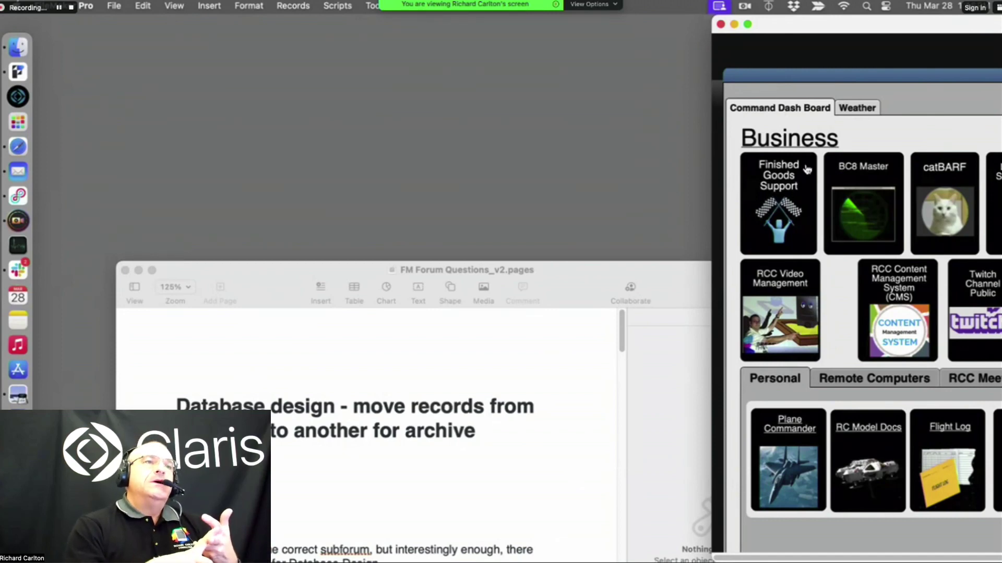
left_click_drag(812, 27, 841, 225)
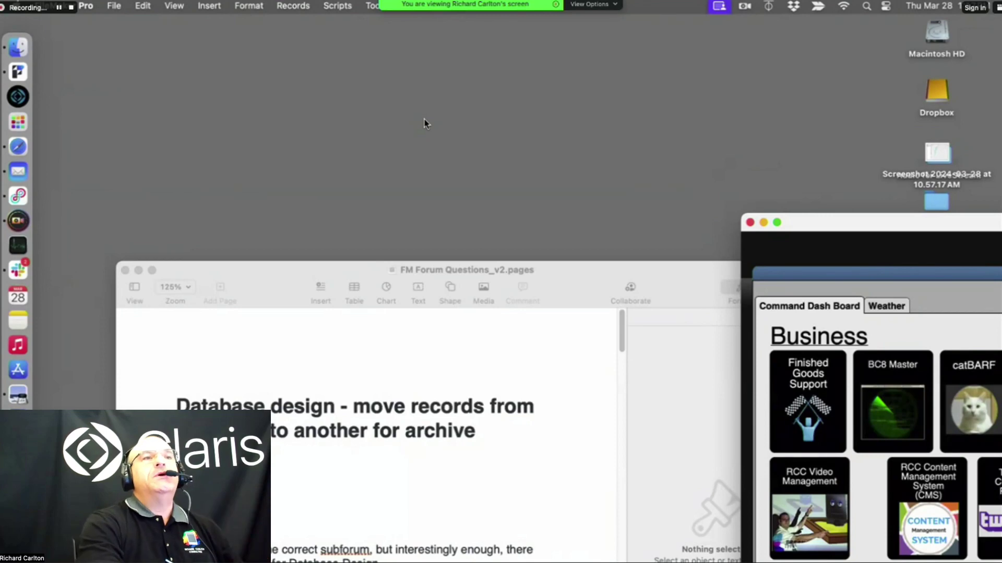
In Safari, change the address to dbw02.atrcc.com/admin-console and load its sign-in page
left_click(18, 146)
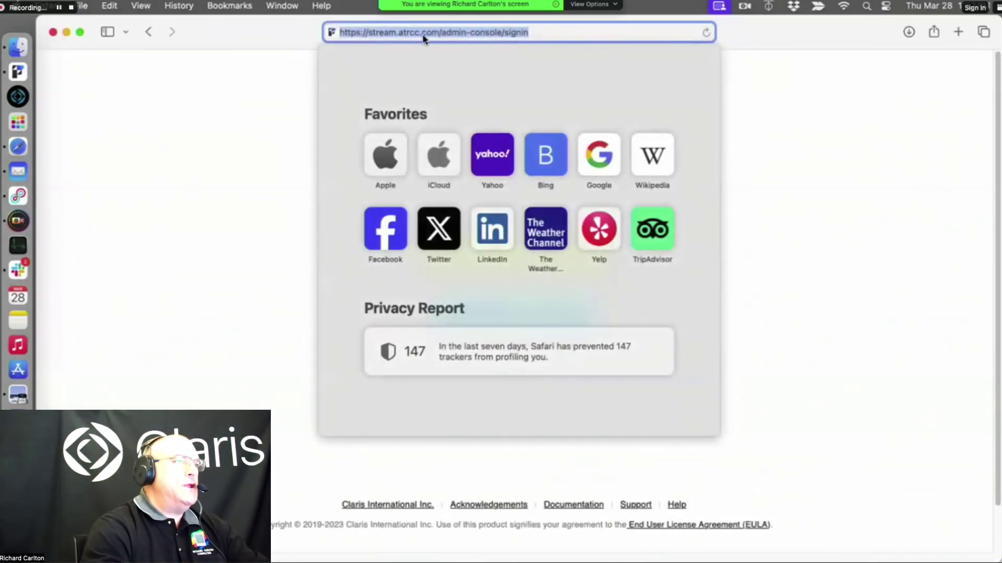
left_click(409, 32)
left_click_drag(371, 33, 486, 32)
left_click(649, 35)
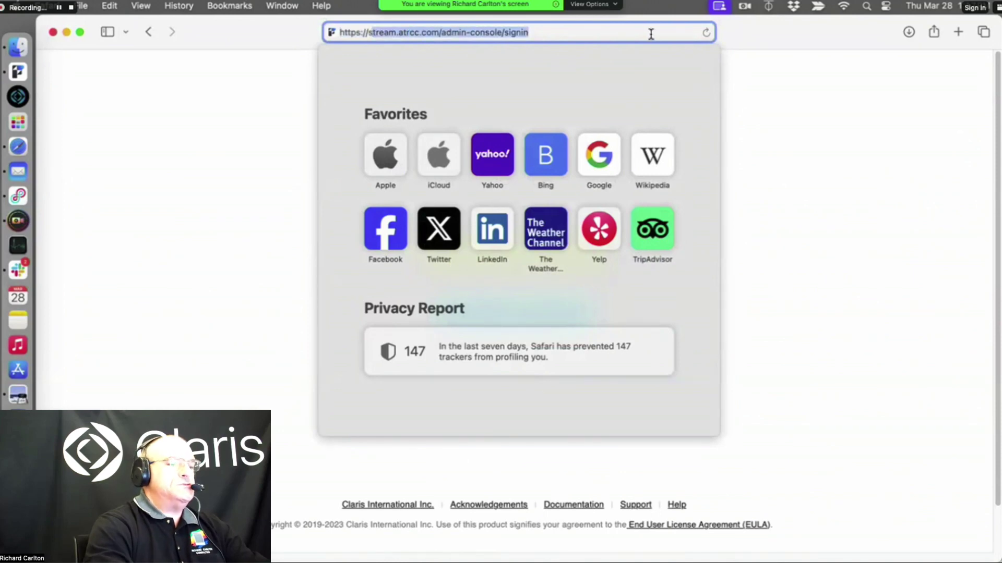
key("BackSpace")
key("BackSpace")
key("BackSpace")
key("BackSpace")
key("BackSpace")
key("BackSpace")
key("BackSpace")
key("BackSpace")
key("BackSpace")
key("BackSpace")
key("BackSpace")
key("BackSpace")
key("BackSpace")
key("BackSpace")
key("BackSpace")
key("BackSpace")
key("BackSpace")
key("BackSpace")
key("BackSpace")
key("BackSpace")
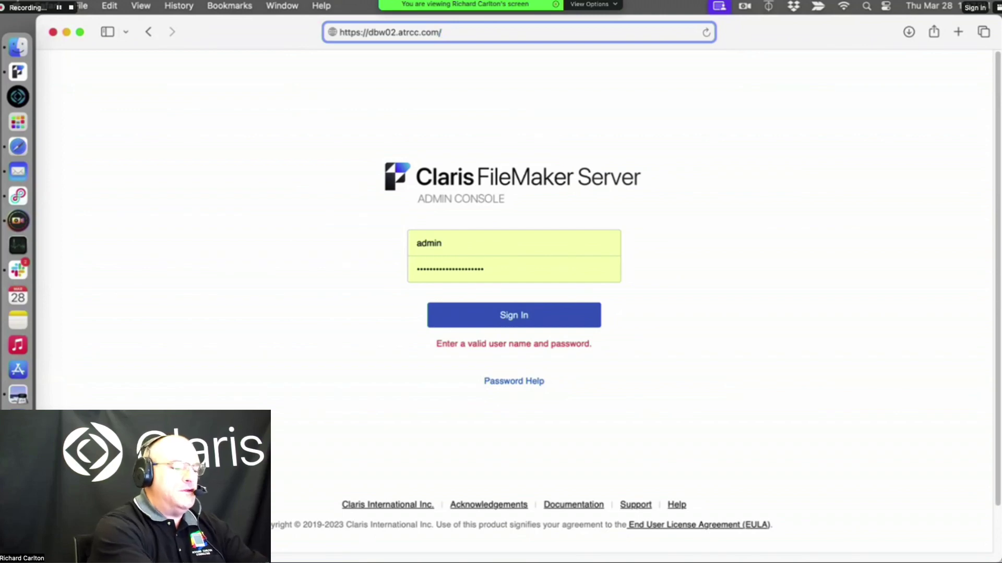
type("min-c")
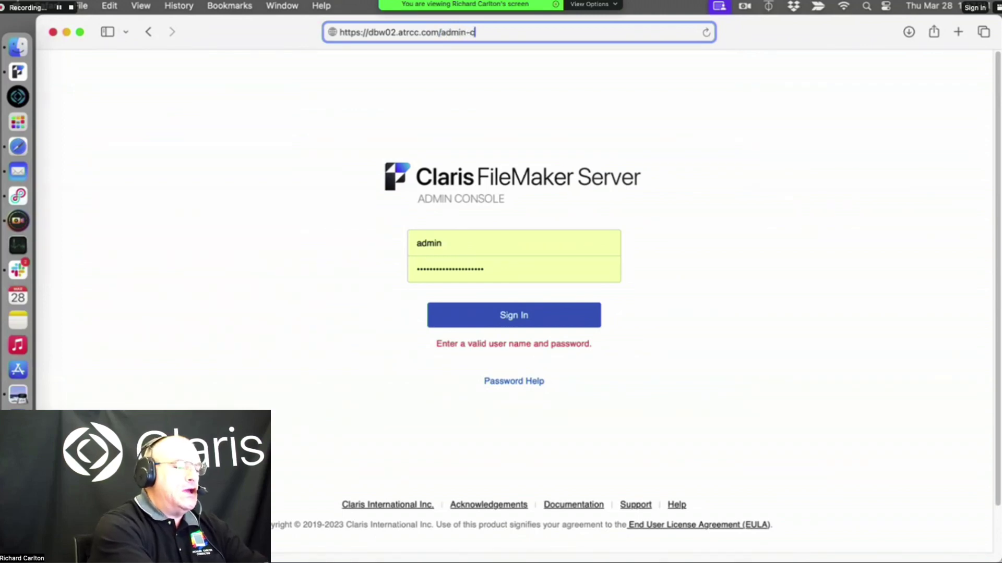
type("onsole")
key("Return")
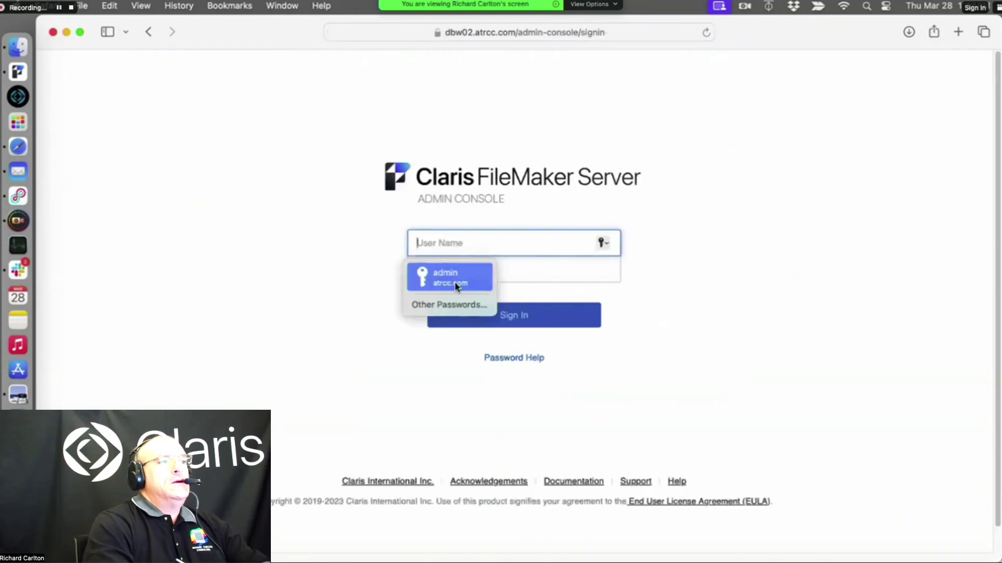
Sign in with the saved administrator credentials, pasting the corrected password
left_click(447, 273)
left_click(490, 316)
double_click(440, 266)
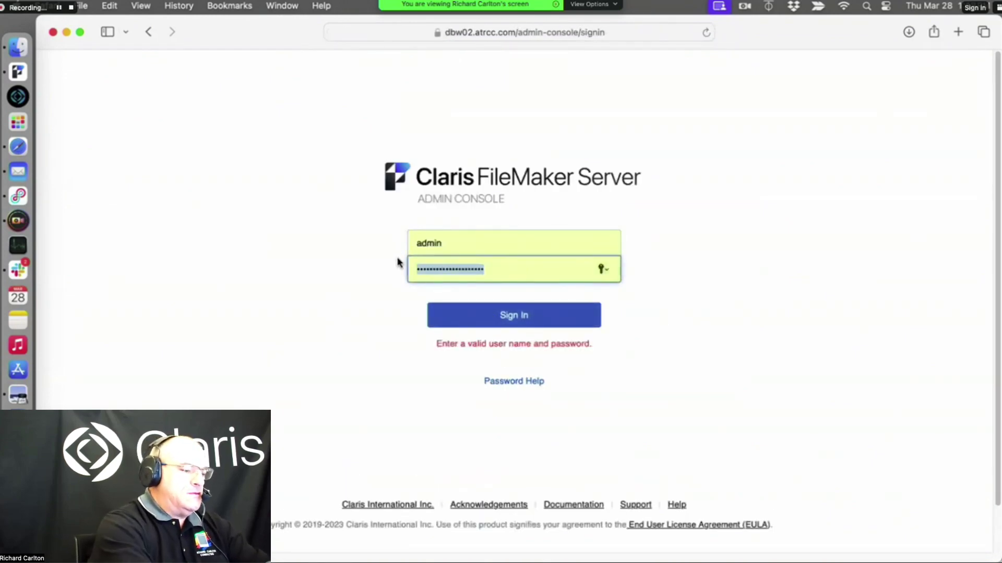
key("super+v")
key("Return")
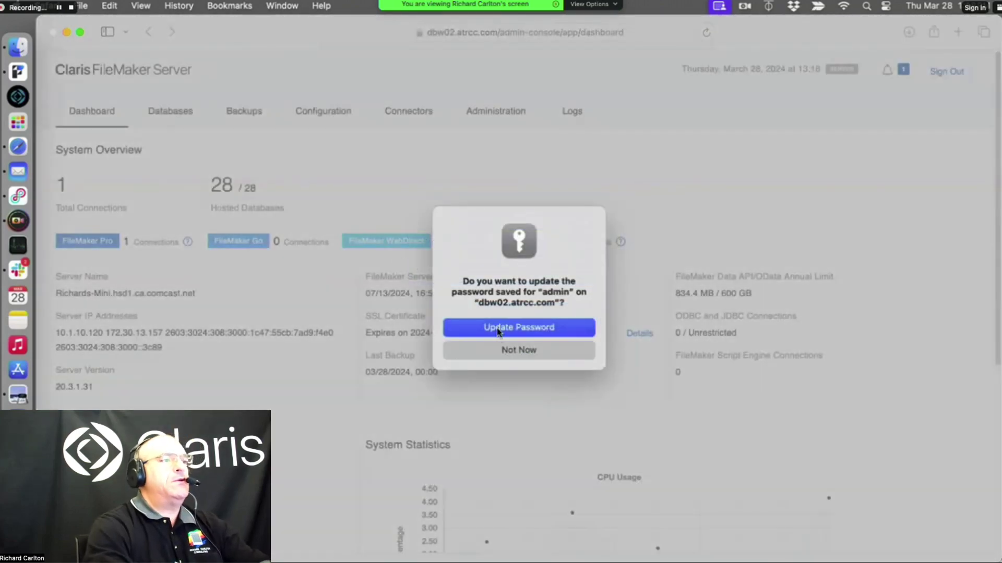
Update Safari's saved password and open the Administration section's FileMaker Licenses page
left_click(498, 328)
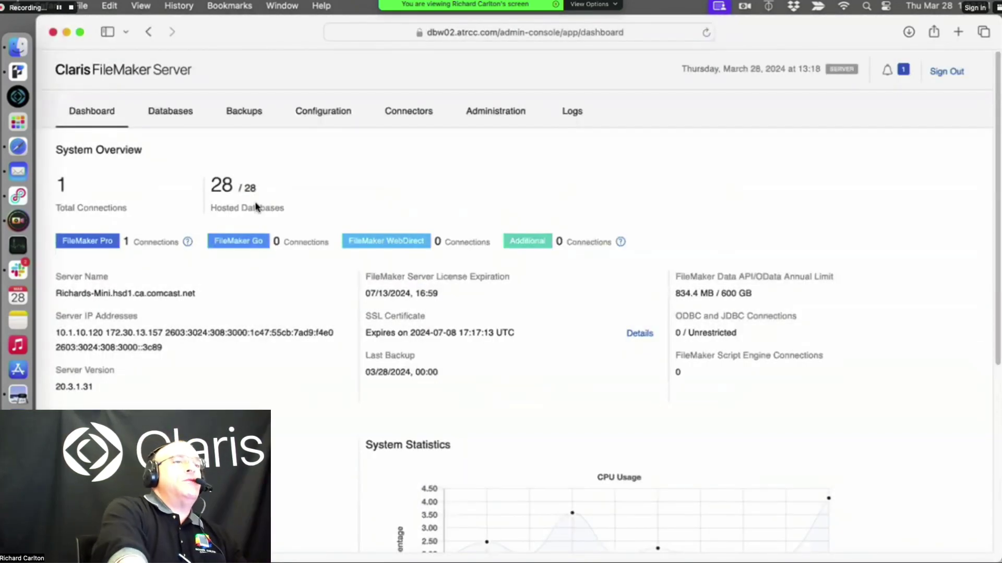
left_click_drag(96, 386, 73, 391)
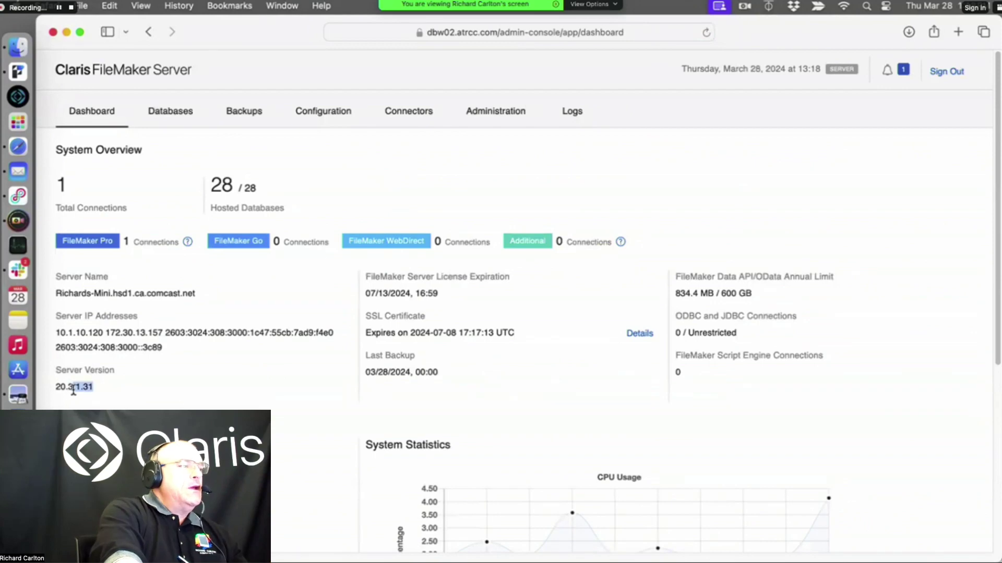
left_click(86, 407)
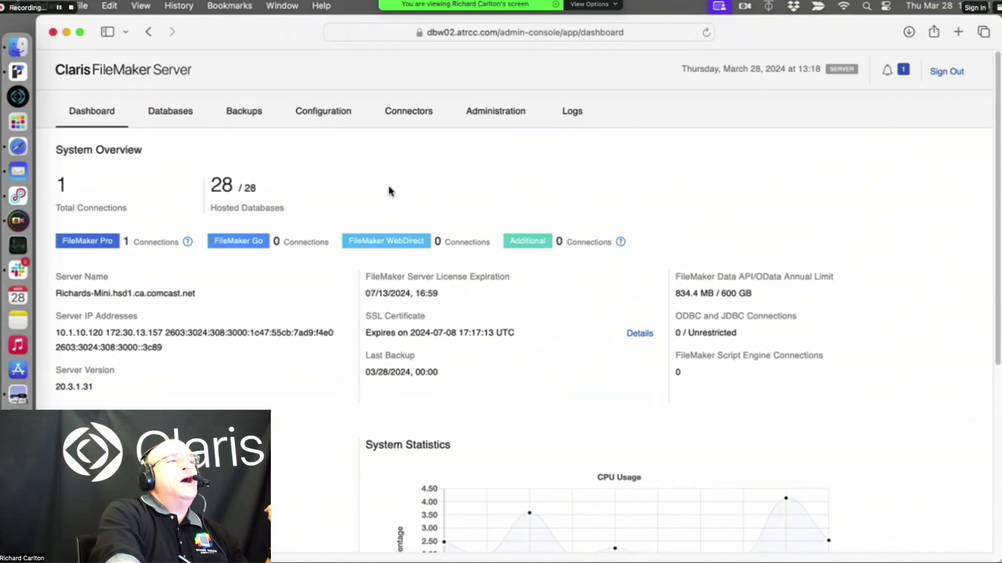
left_click(477, 116)
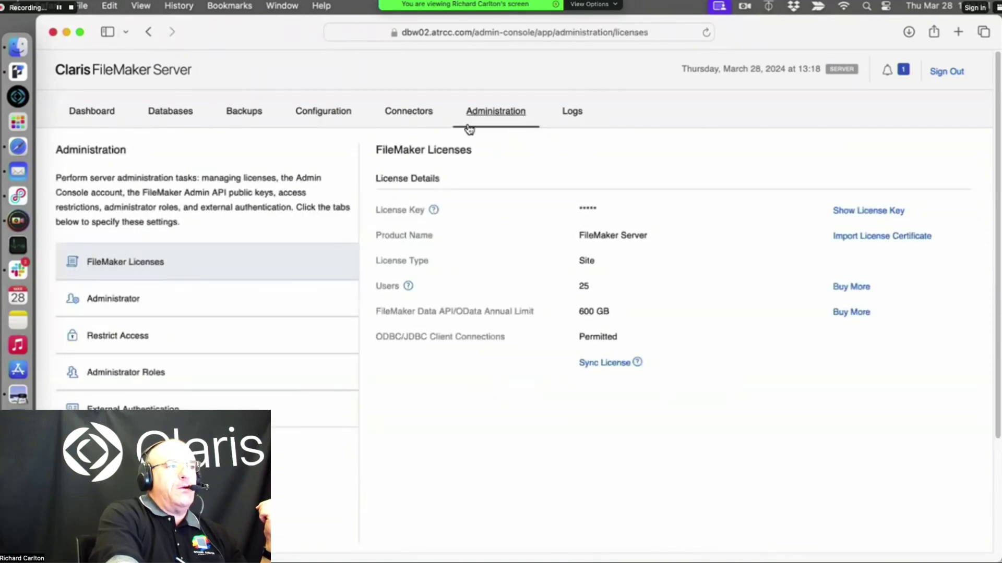
left_click(409, 109)
Review Configuration's General Settings down to Startup Settings, then show the FileMaker Clients settings
left_click(342, 110)
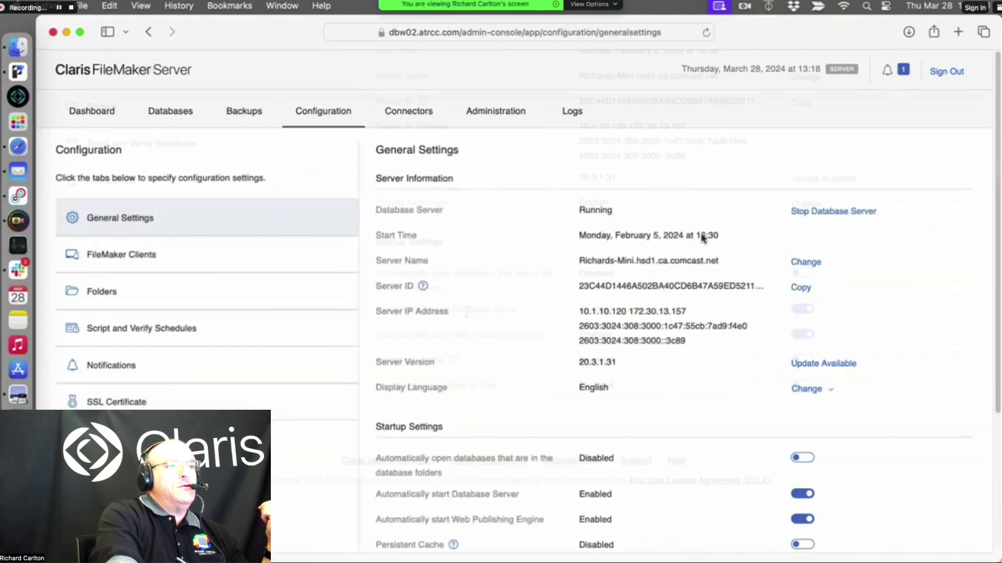
scroll(785, 247, "down", 4)
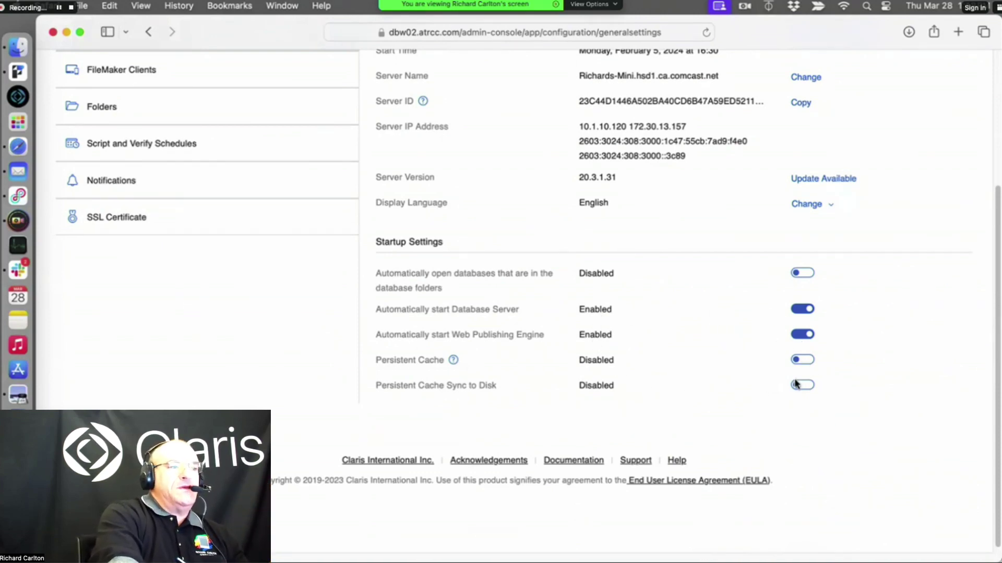
scroll(810, 410, "up", 5)
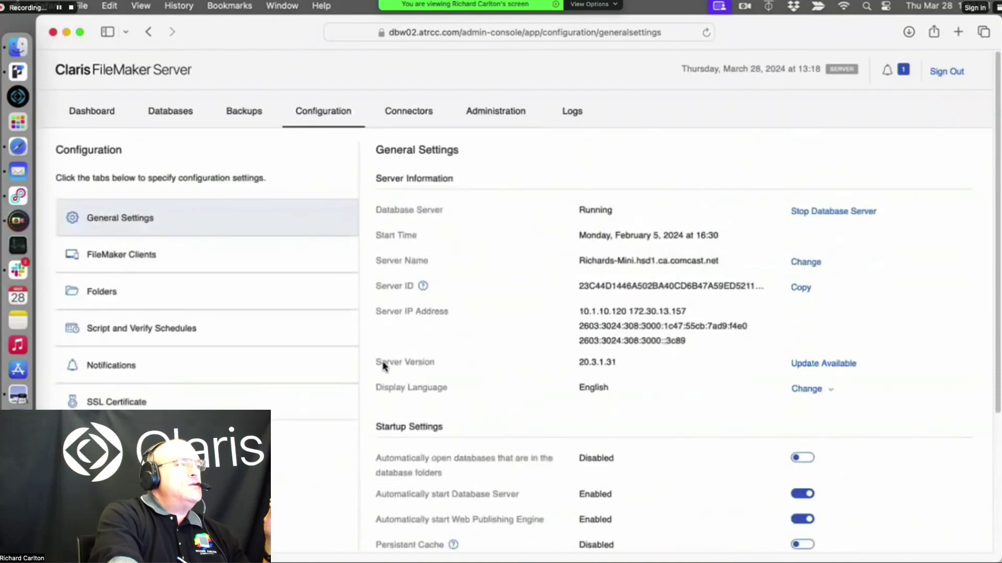
left_click(249, 254)
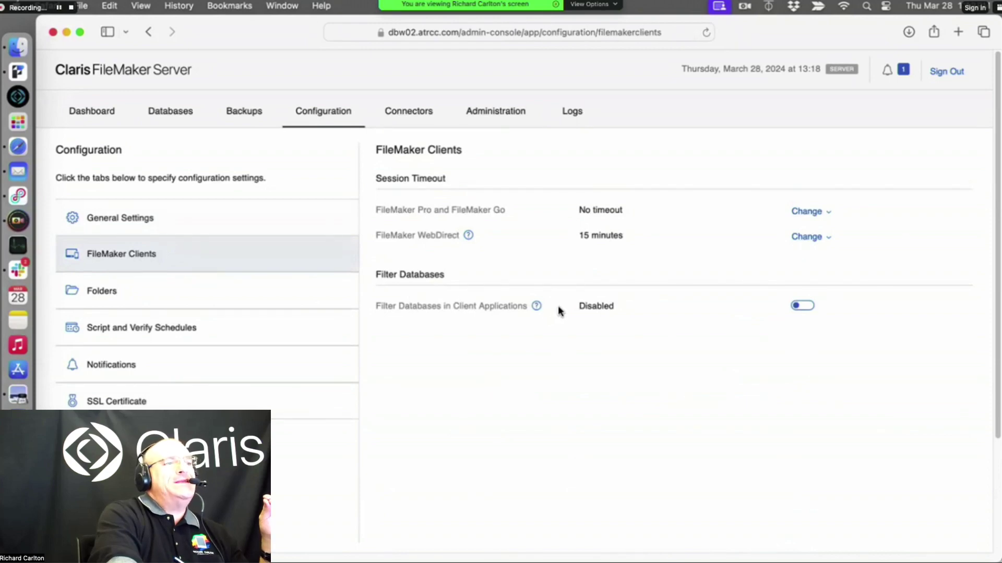
Read the help for Filter Databases in Client Applications, set it to Enabled, and close Safari's window
left_click_drag(545, 308, 368, 303)
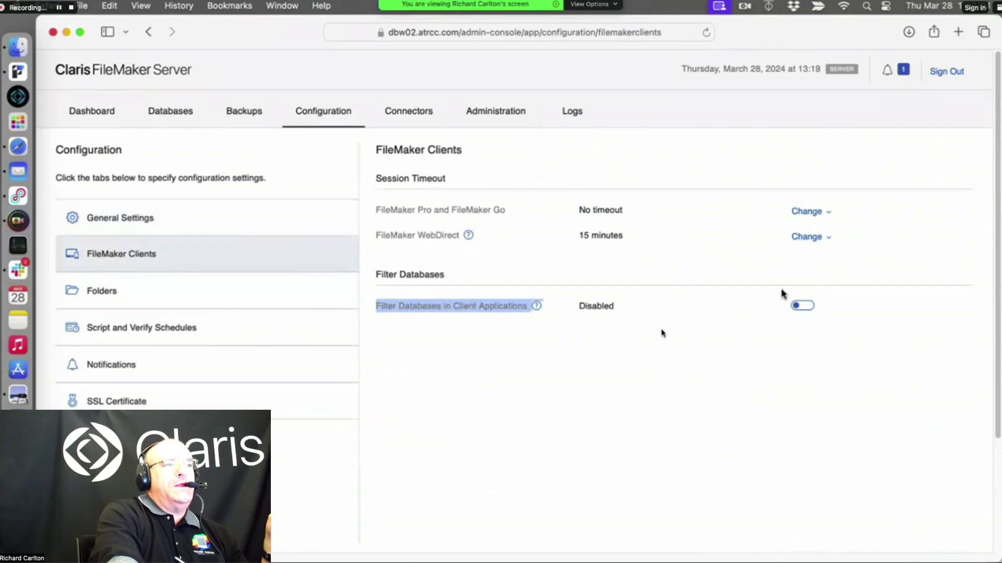
left_click(541, 307)
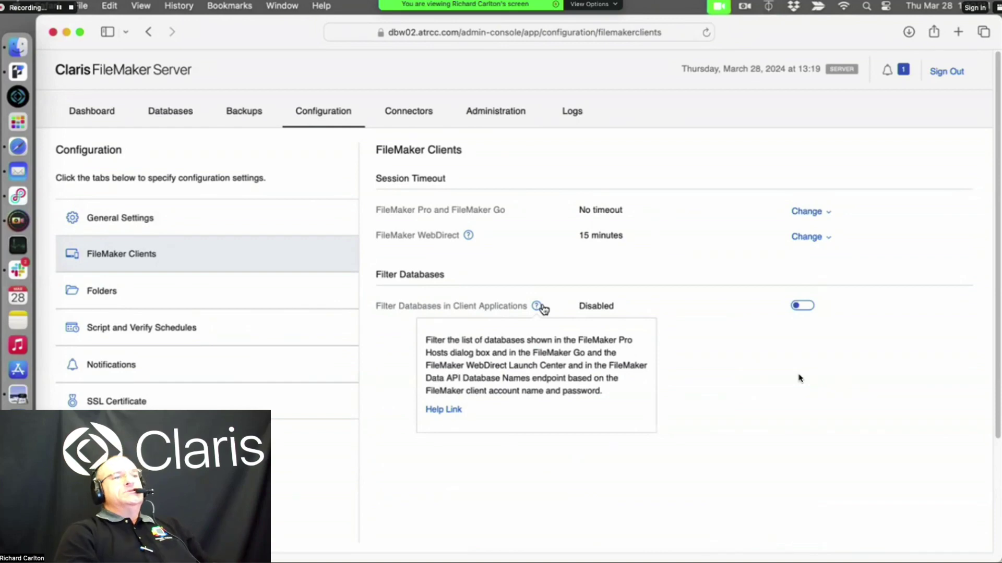
left_click(803, 308)
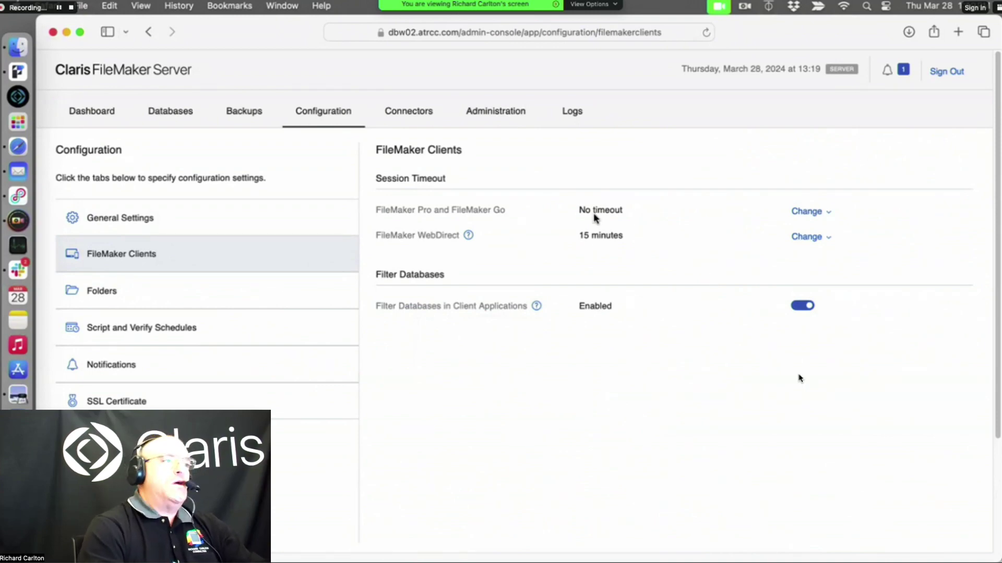
left_click(53, 31)
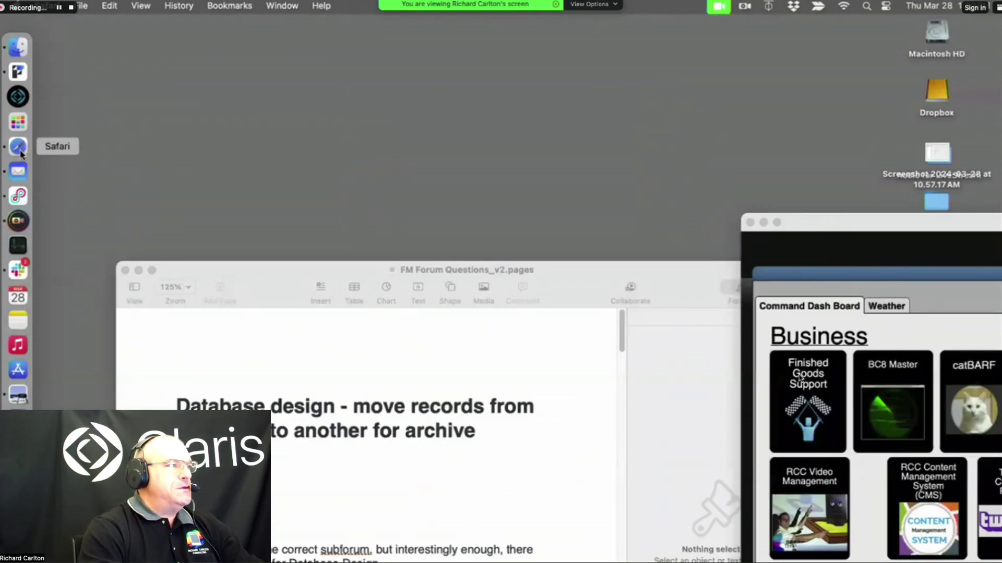
Connect to dbw02.atrcc.com via File > Hosts, entering the admin account name and password
left_click(18, 72)
left_click(114, 5)
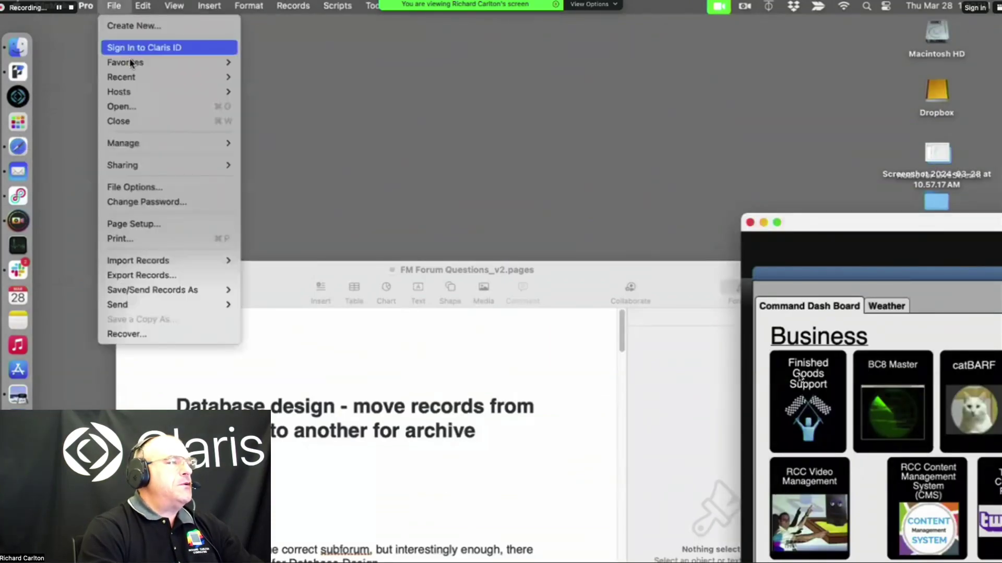
mouse_move(156, 92)
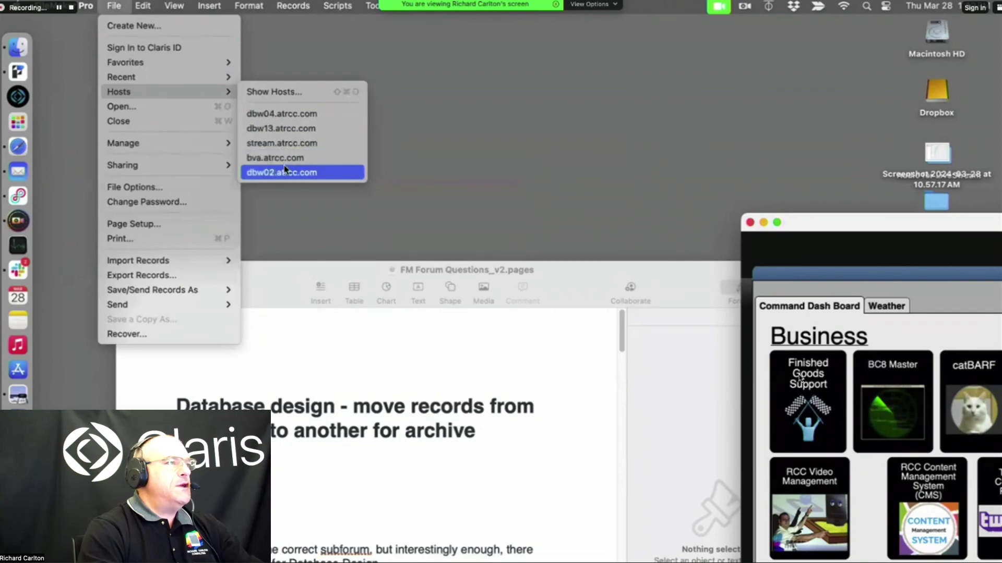
left_click(282, 172)
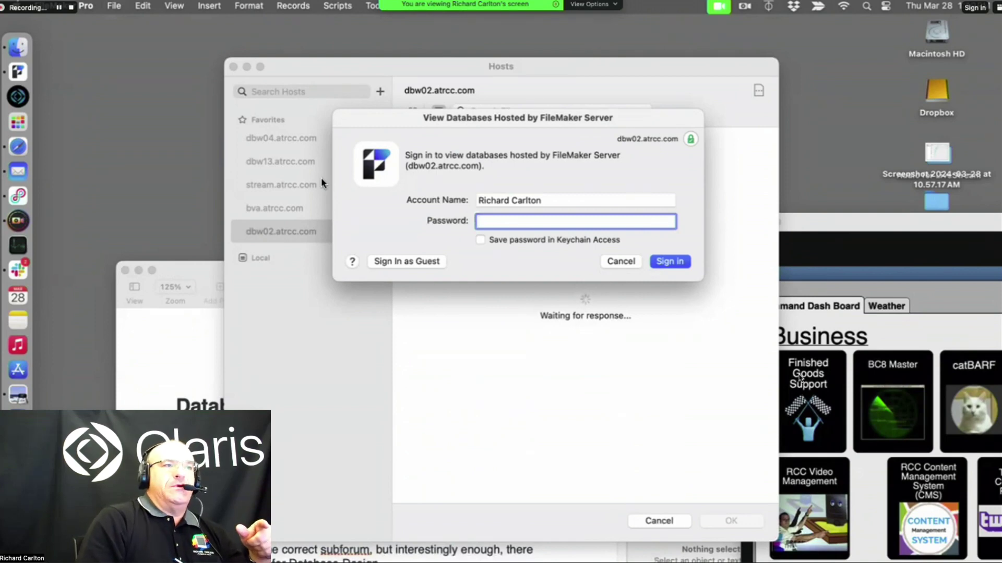
key("shift+Tab")
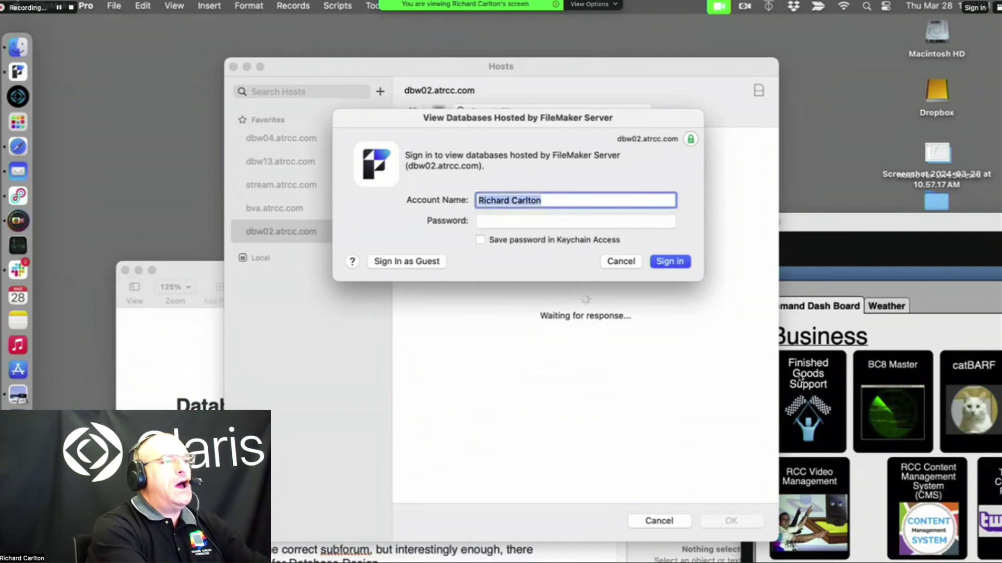
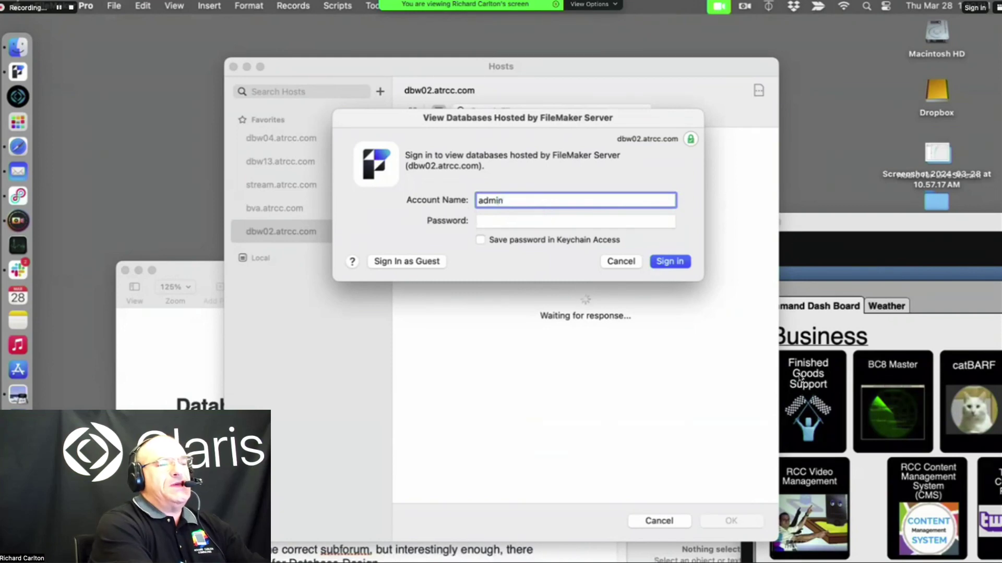
key("Tab")
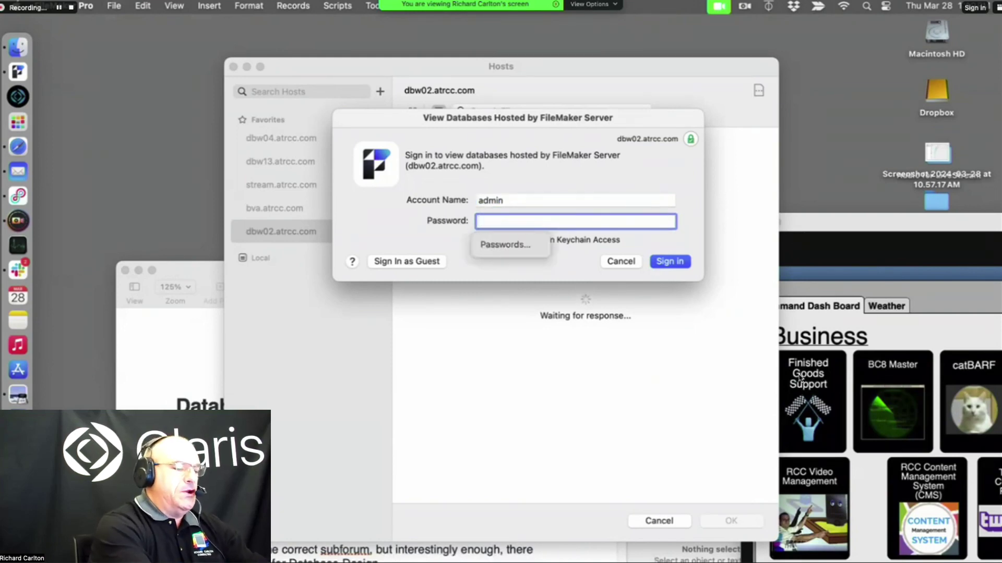
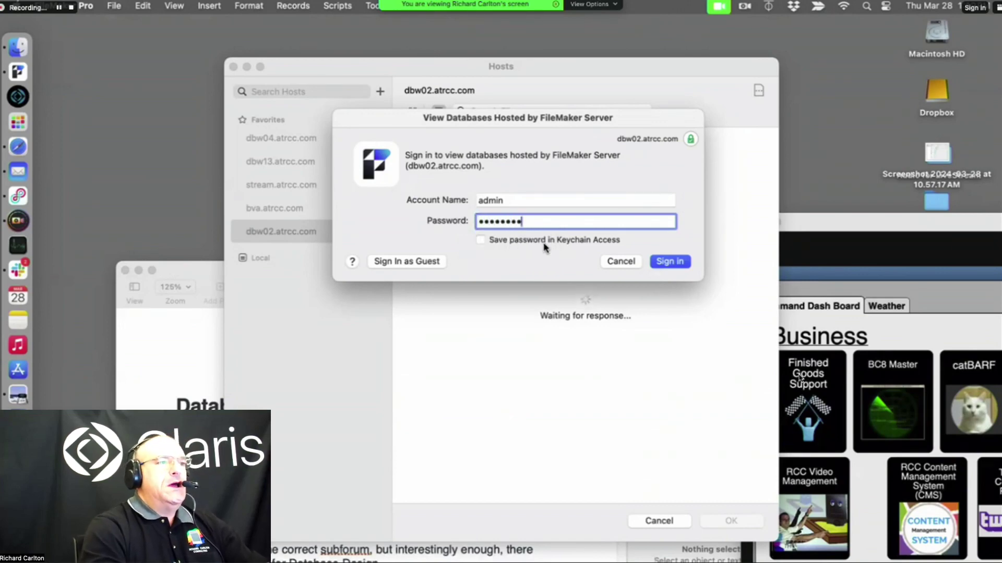
left_click(678, 265)
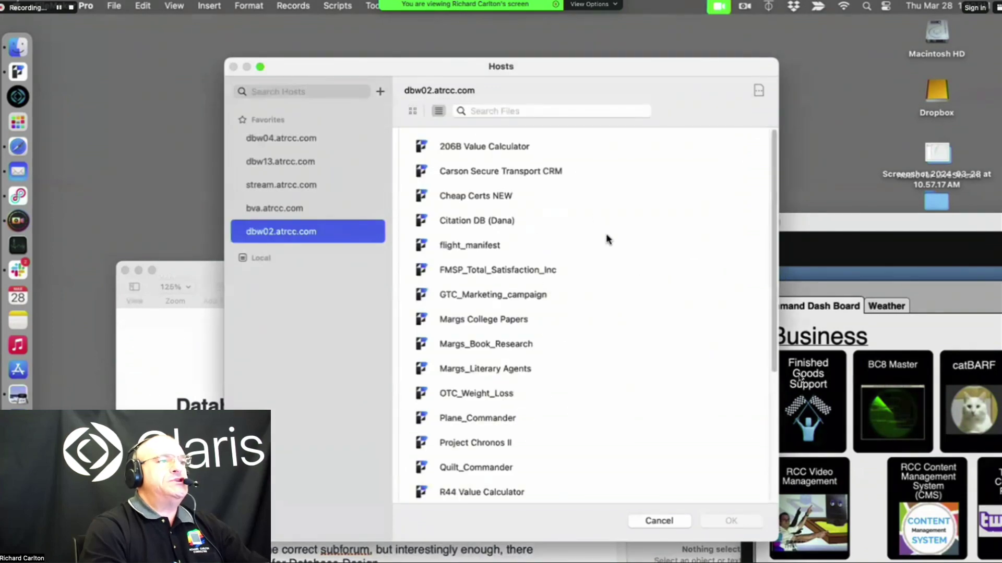
Scroll through dbw02.atrcc.com's full hosted file list, then cancel the Hosts dialog
scroll(566, 239, "down", 5)
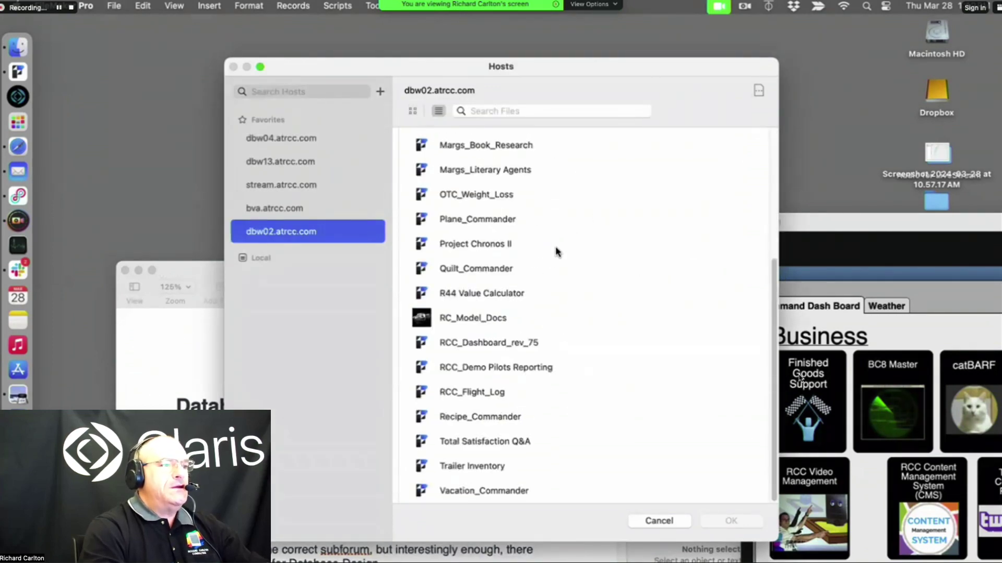
scroll(553, 249, "up", 5)
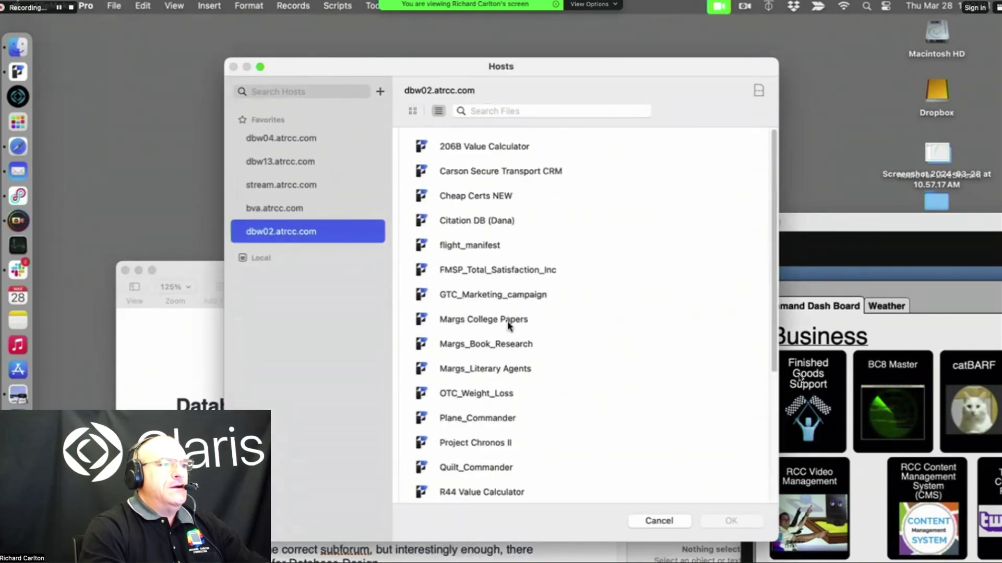
scroll(496, 274, "down", 5)
scroll(496, 274, "up", 5)
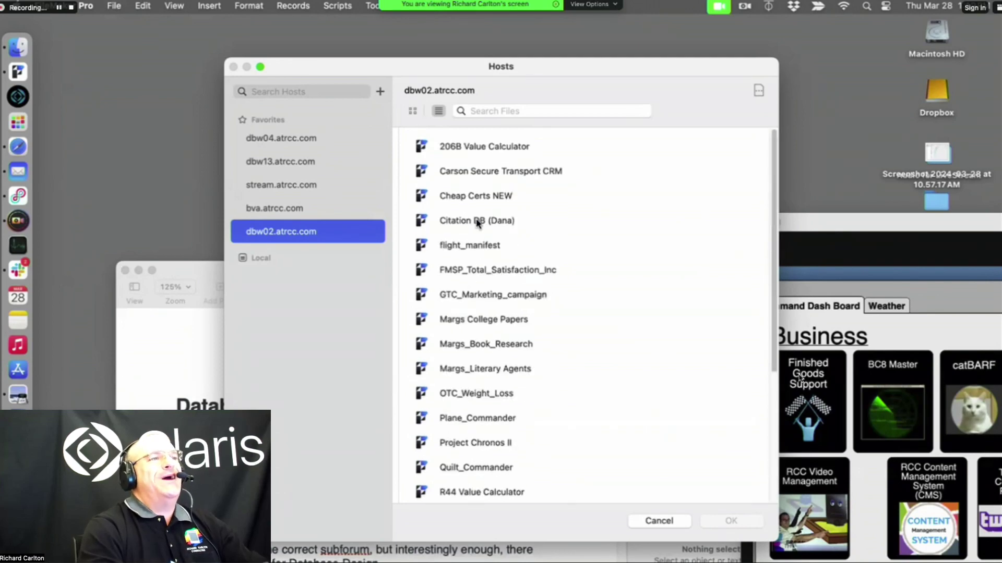
scroll(477, 225, "down", 5)
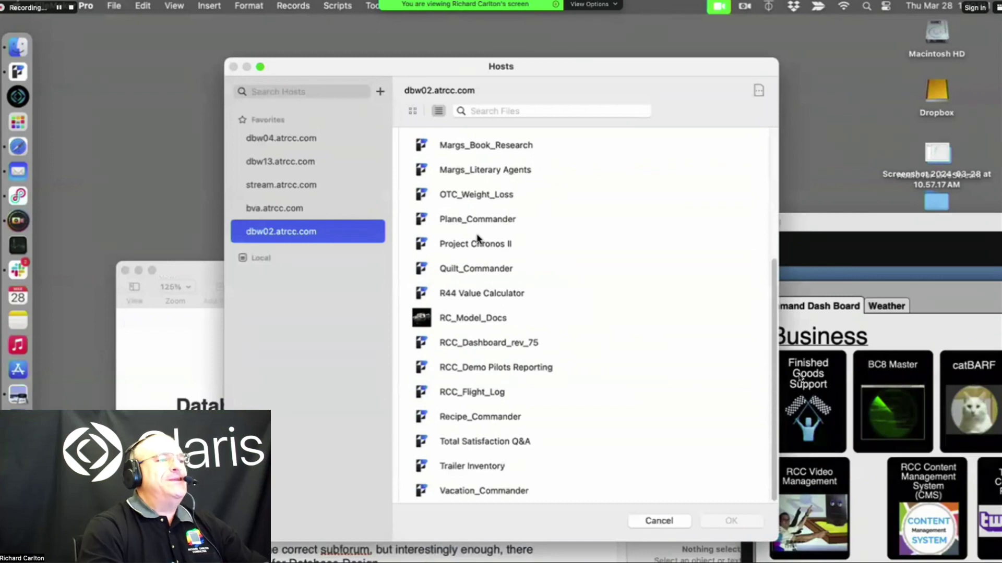
left_click(658, 520)
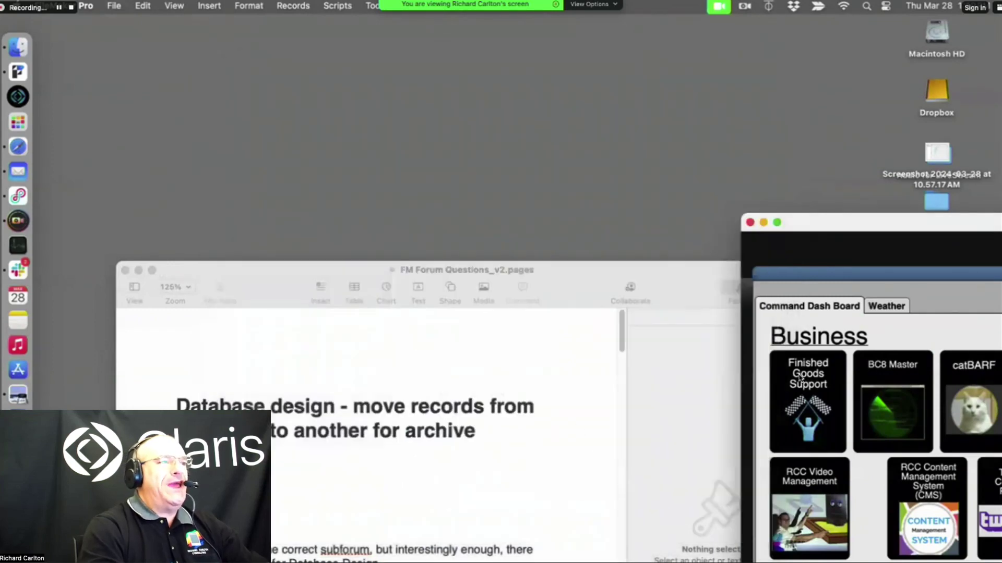
Reopen Hosts for dbw02.atrcc.com and sign in with the admin account name and password
left_click(114, 5)
mouse_move(179, 94)
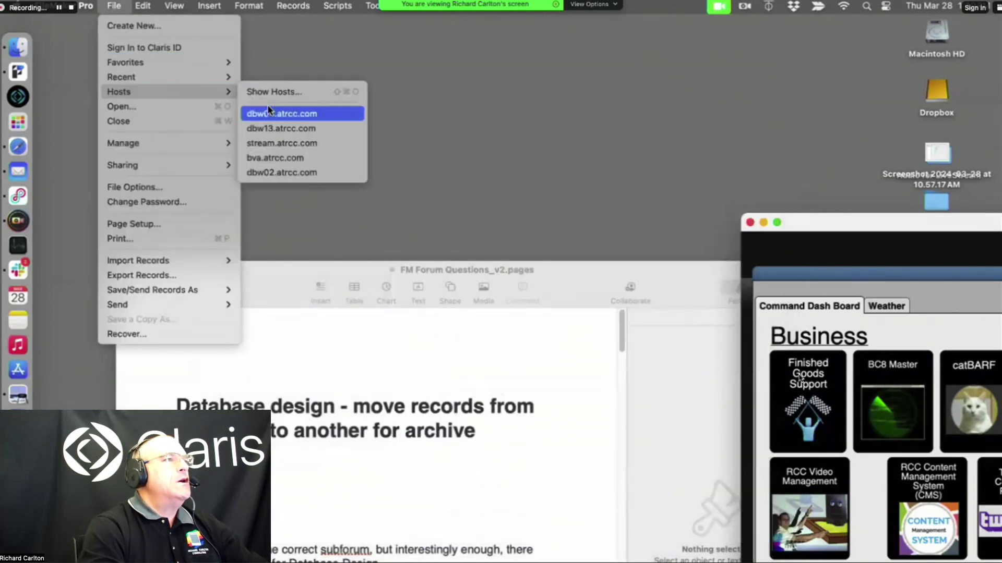
left_click(293, 173)
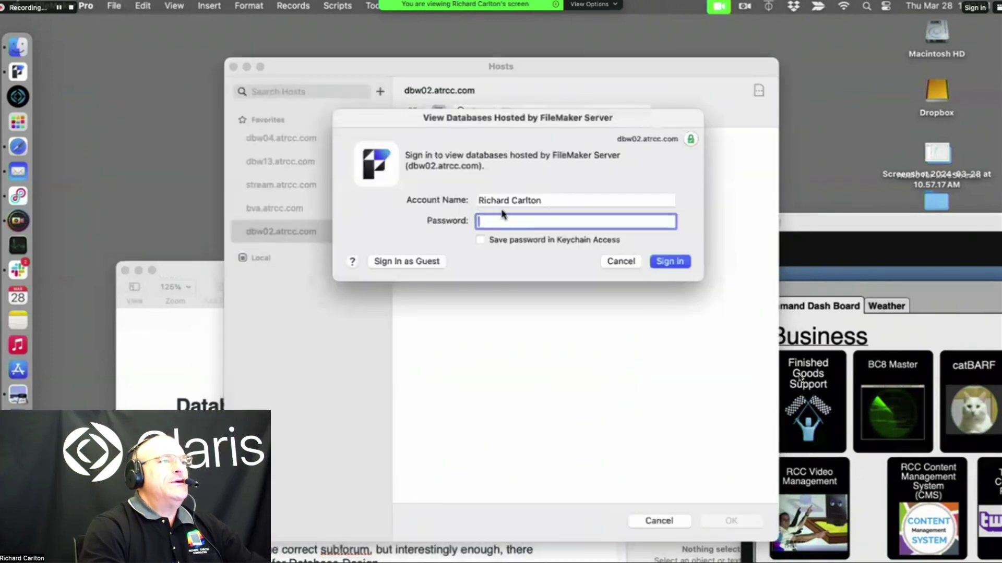
left_click(560, 202)
type("admin")
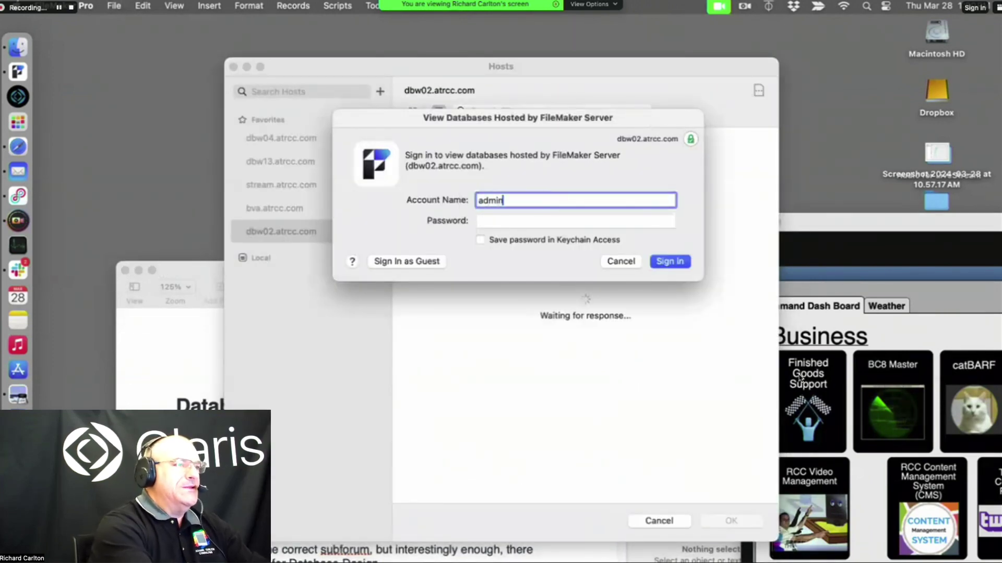
key("Tab")
type("***")
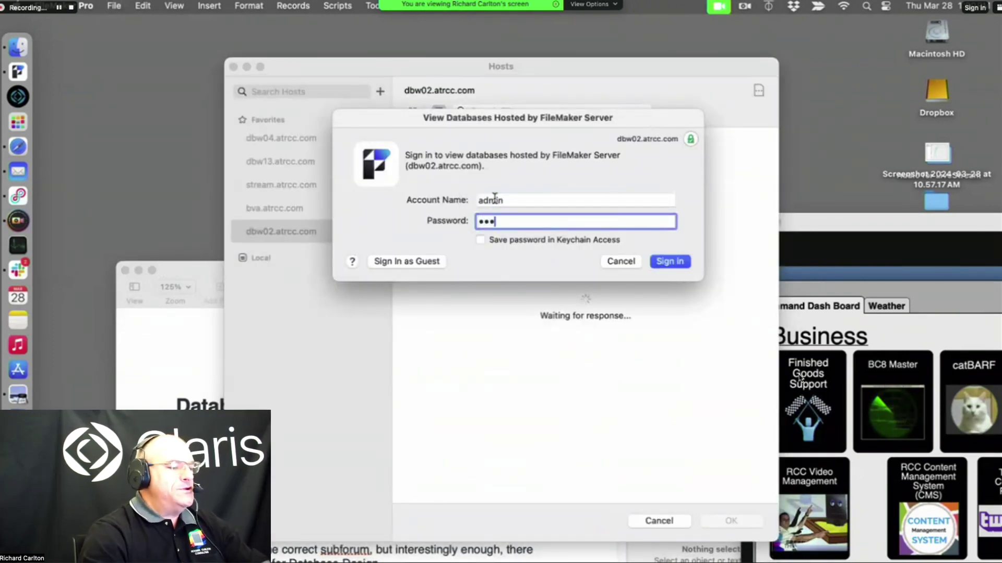
type("*")
left_click(672, 262)
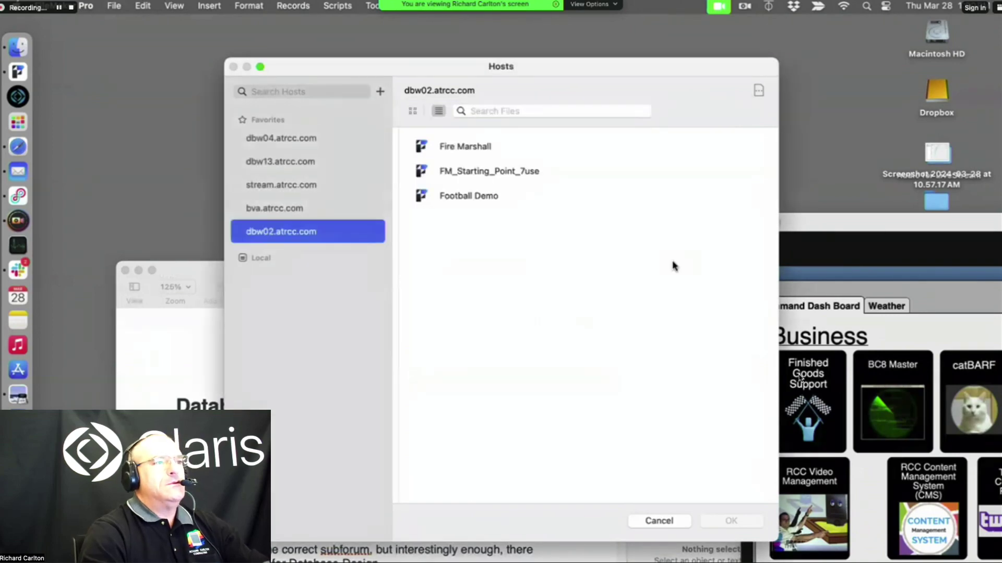